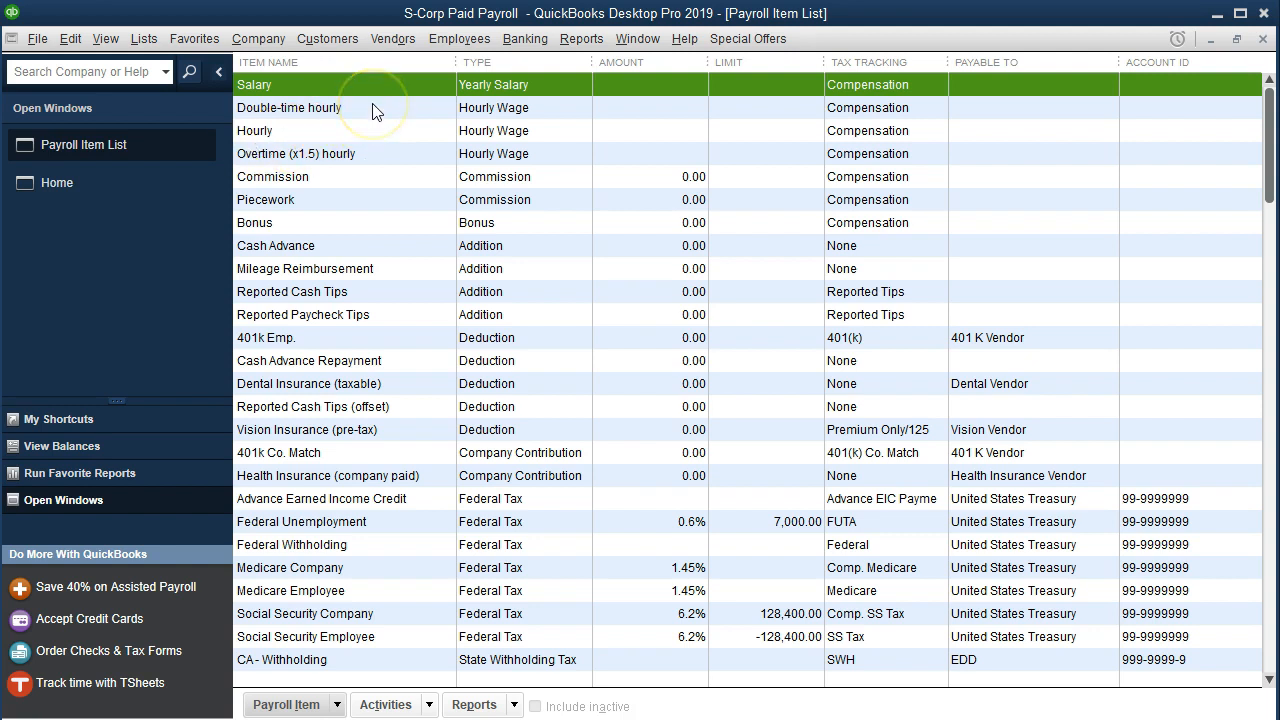
click(480, 42)
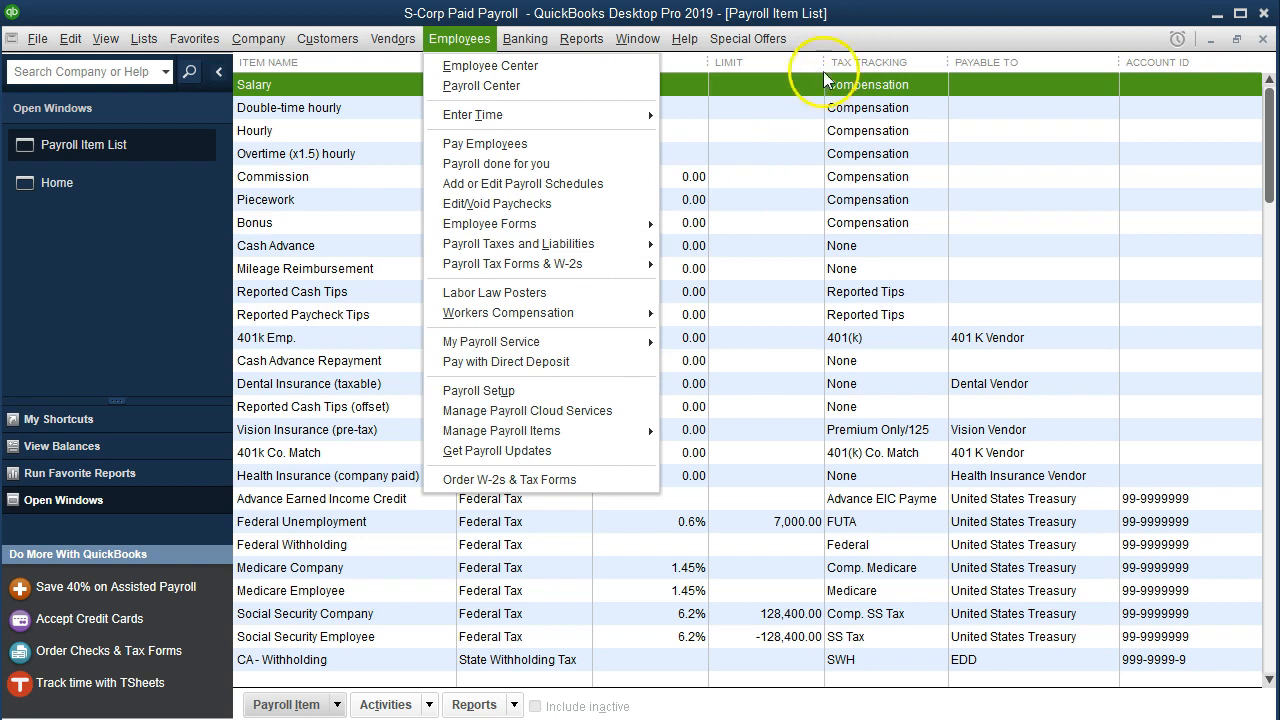
click(840, 46)
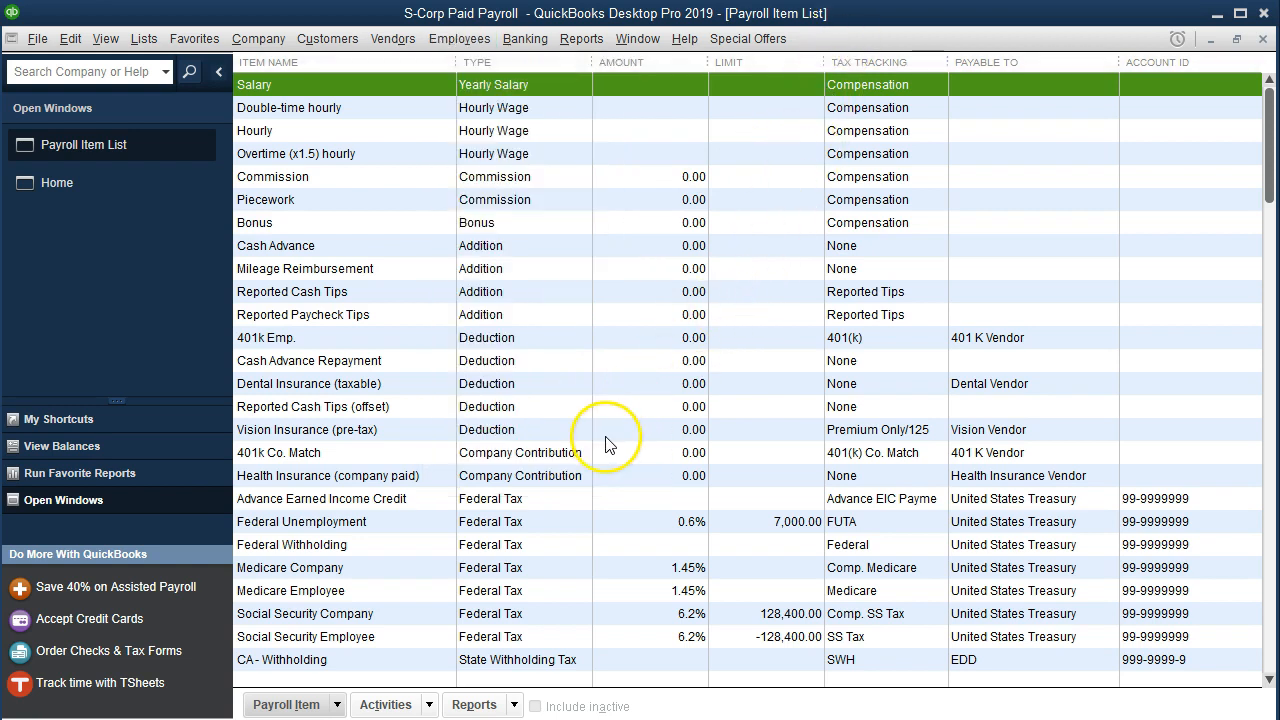
- Start a new payroll item with EZ Setup, choose Insurance Benefits as its type, and select Group Term Life insurance
click(300, 704)
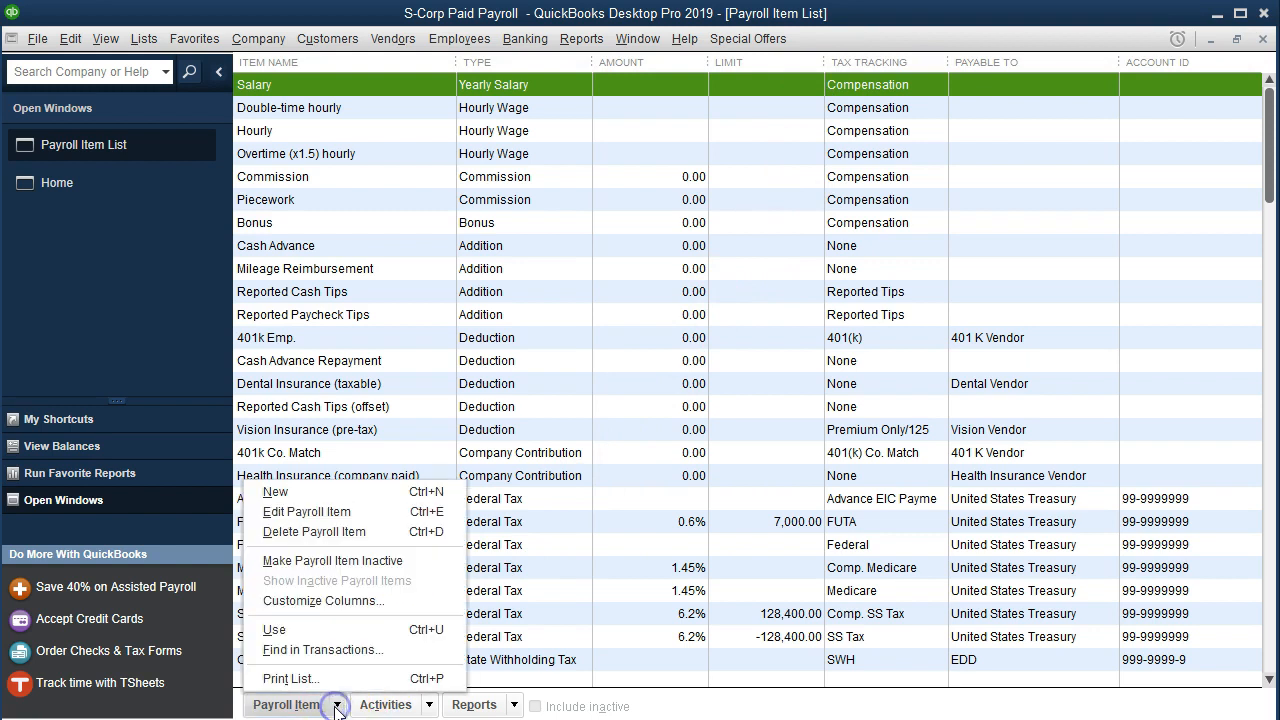
click(318, 492)
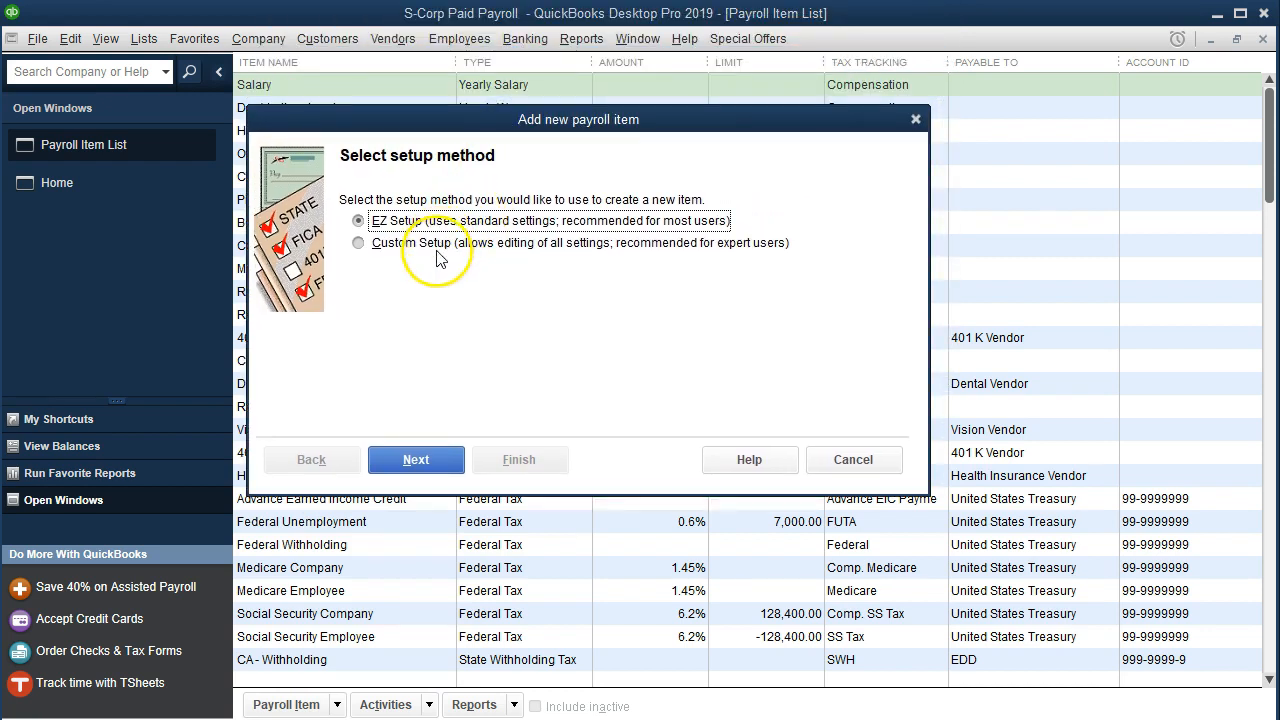
click(427, 459)
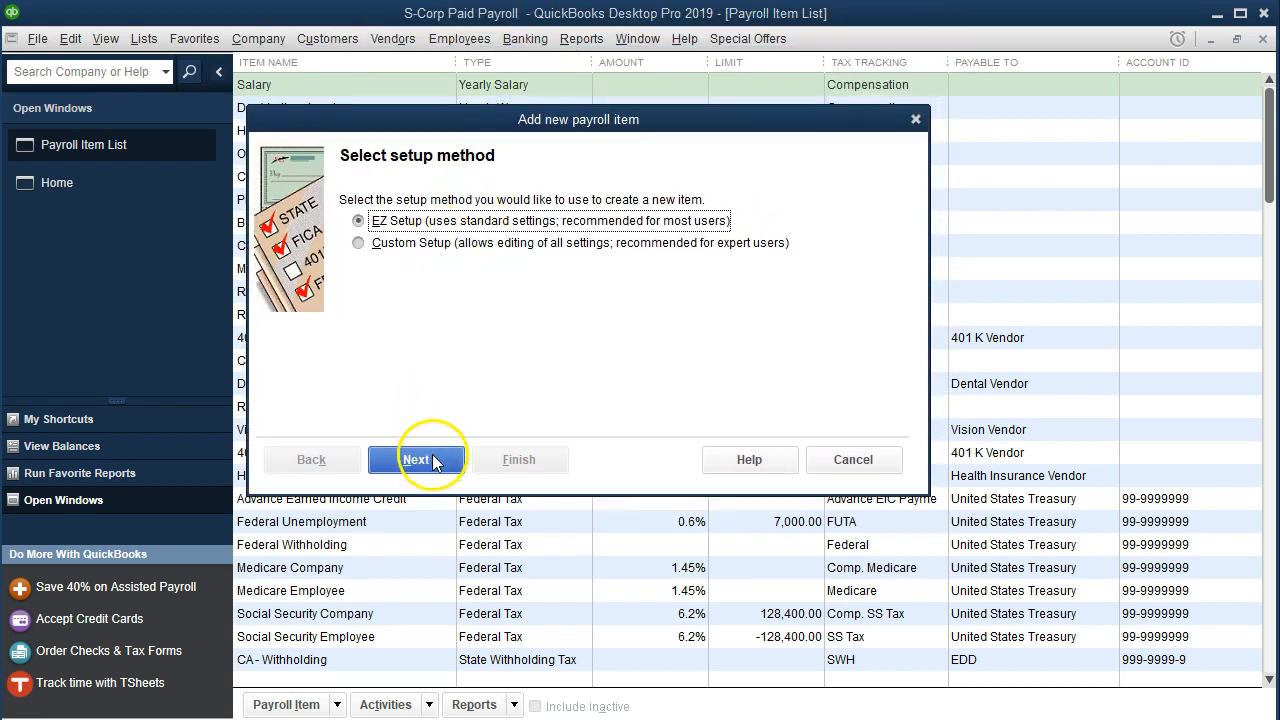
click(422, 245)
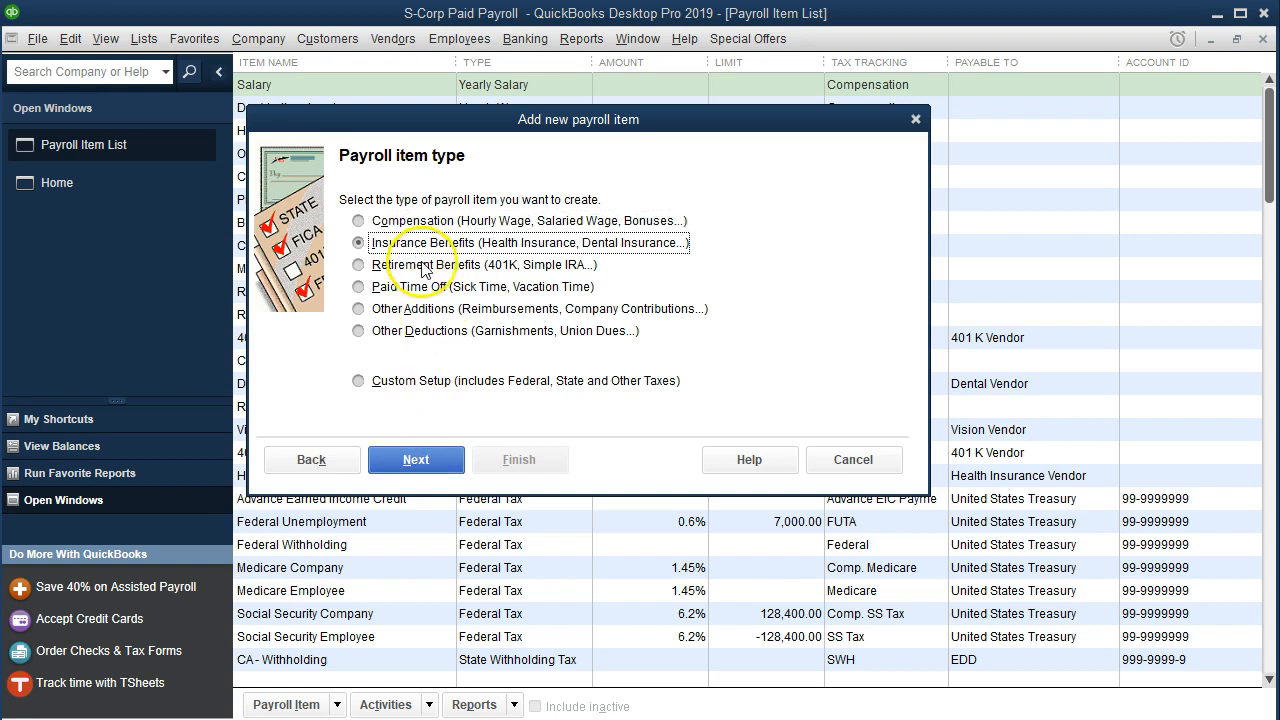
click(430, 461)
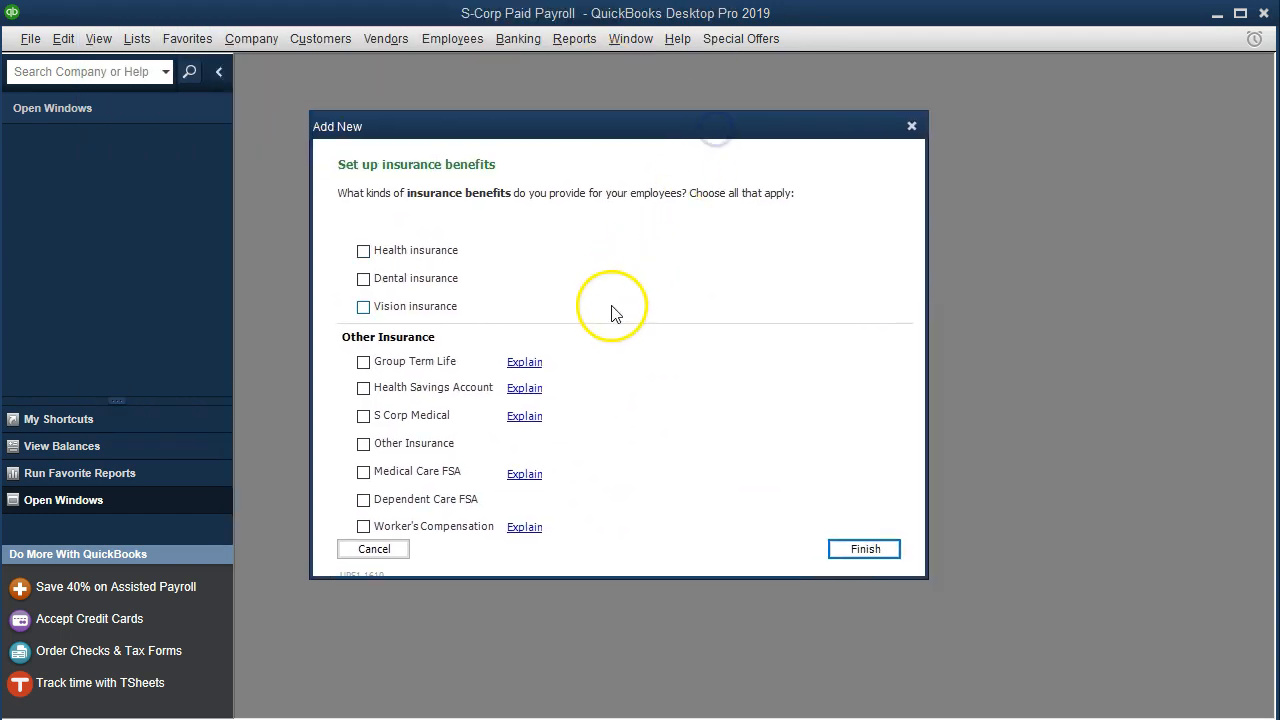
click(364, 363)
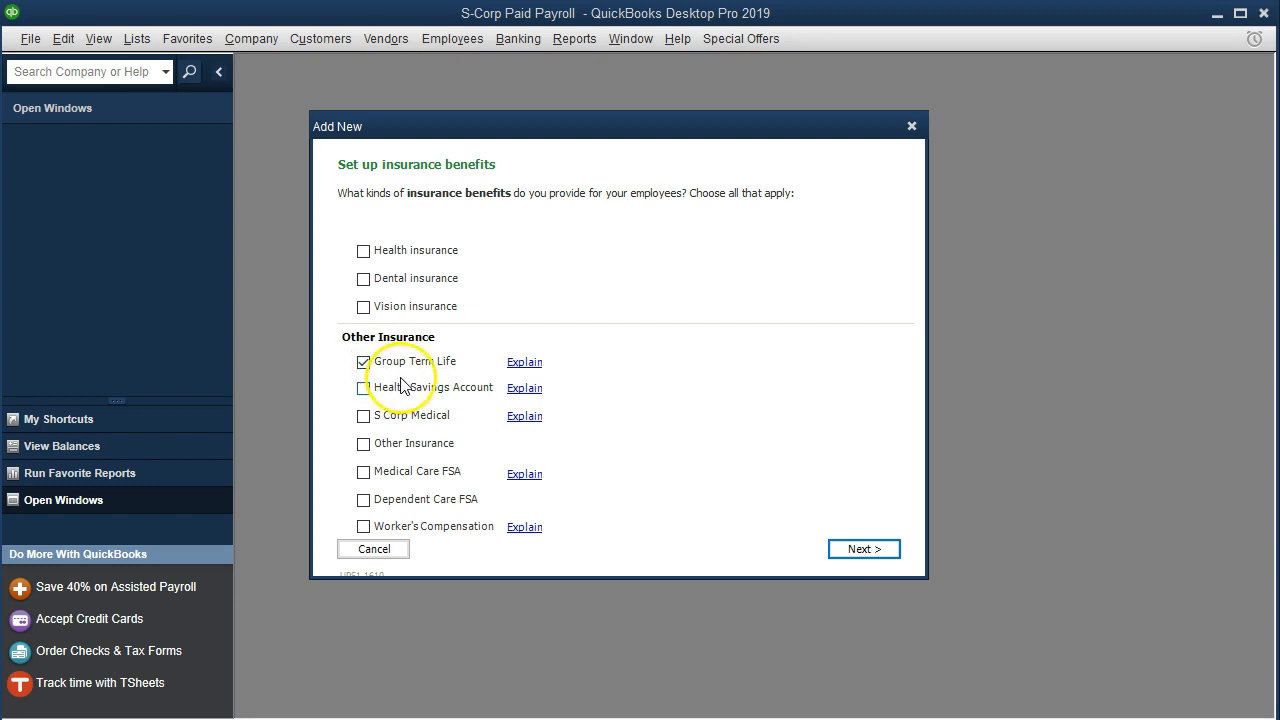
- Read the explanation of Group Term Life insurance down to the IRS web site reference, and close it
click(525, 366)
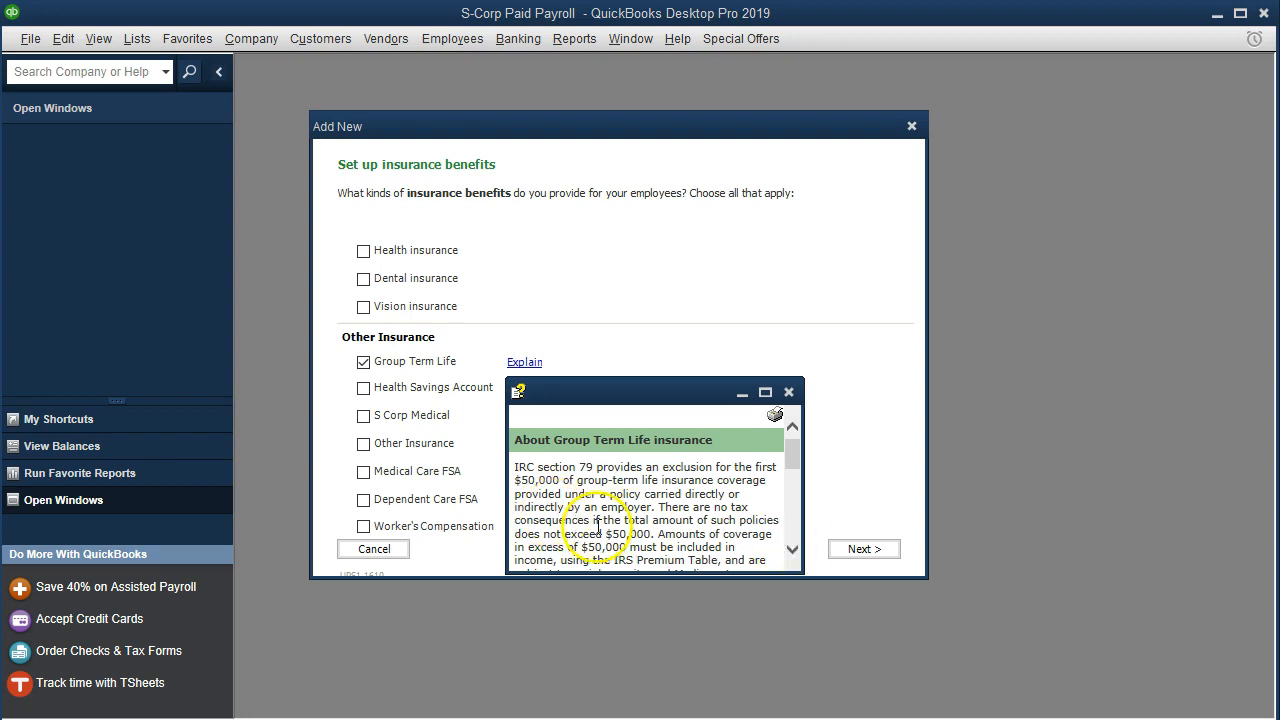
click(793, 550)
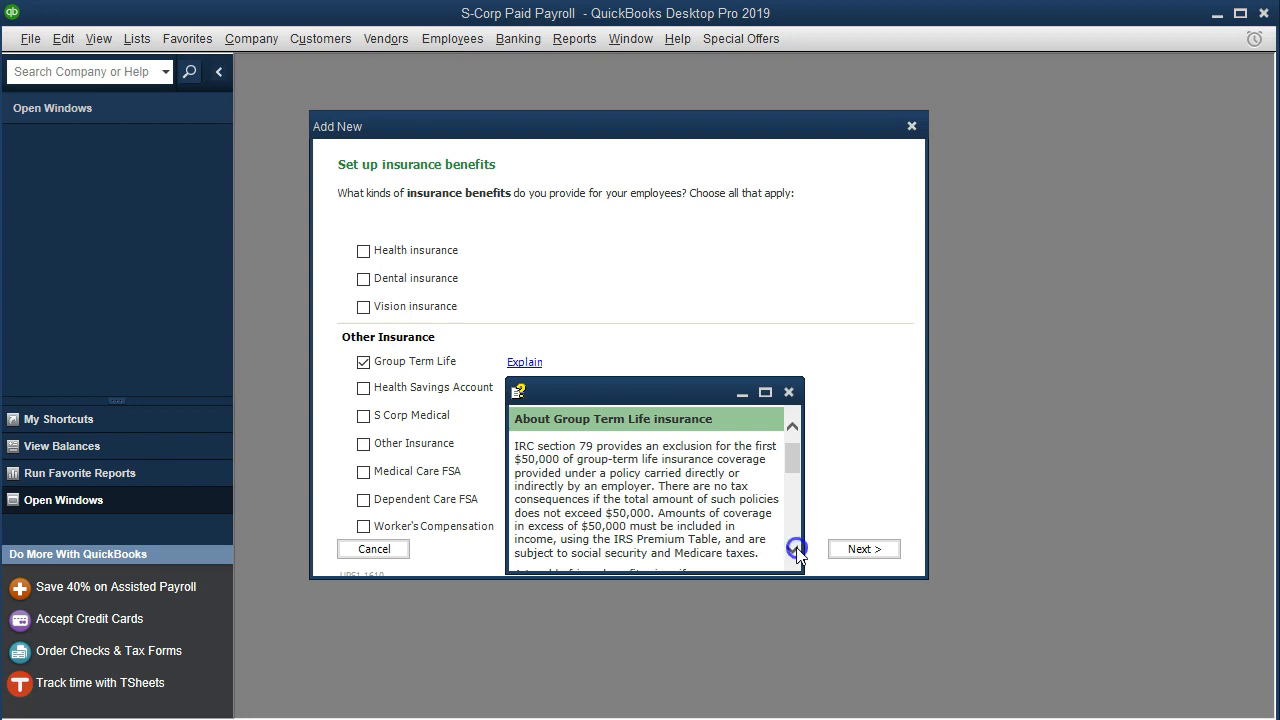
click(793, 549)
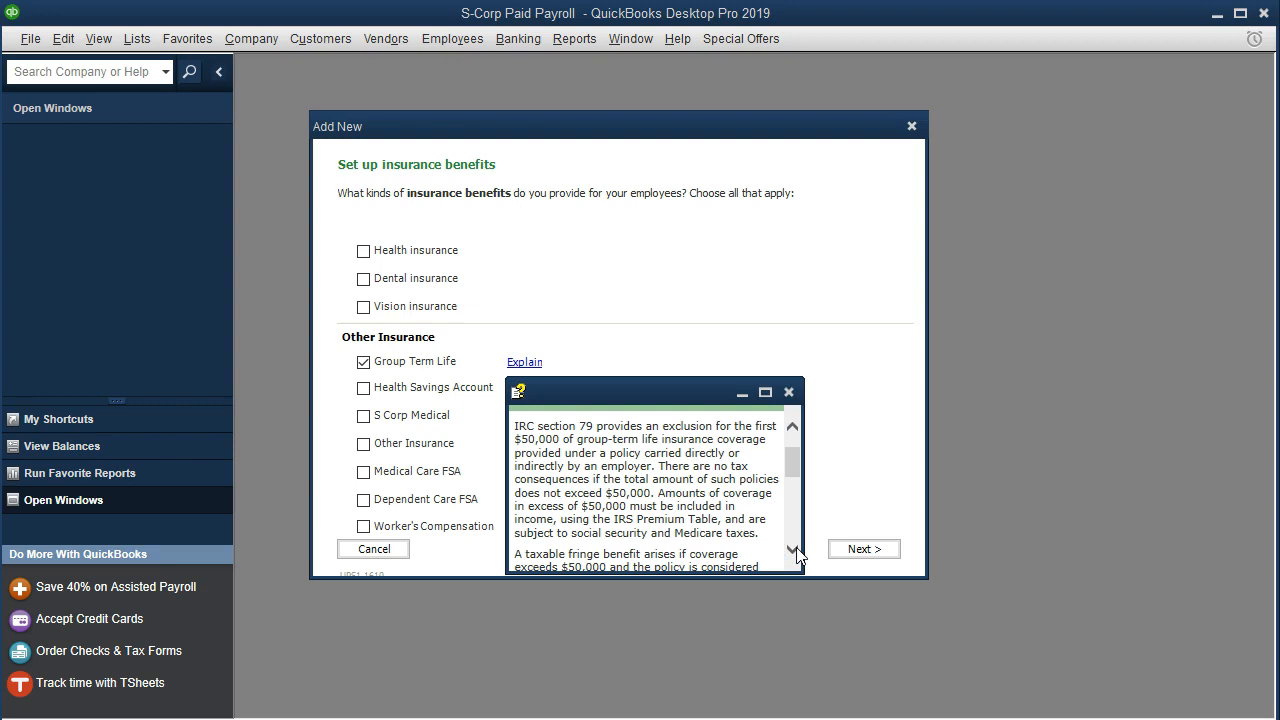
click(793, 549)
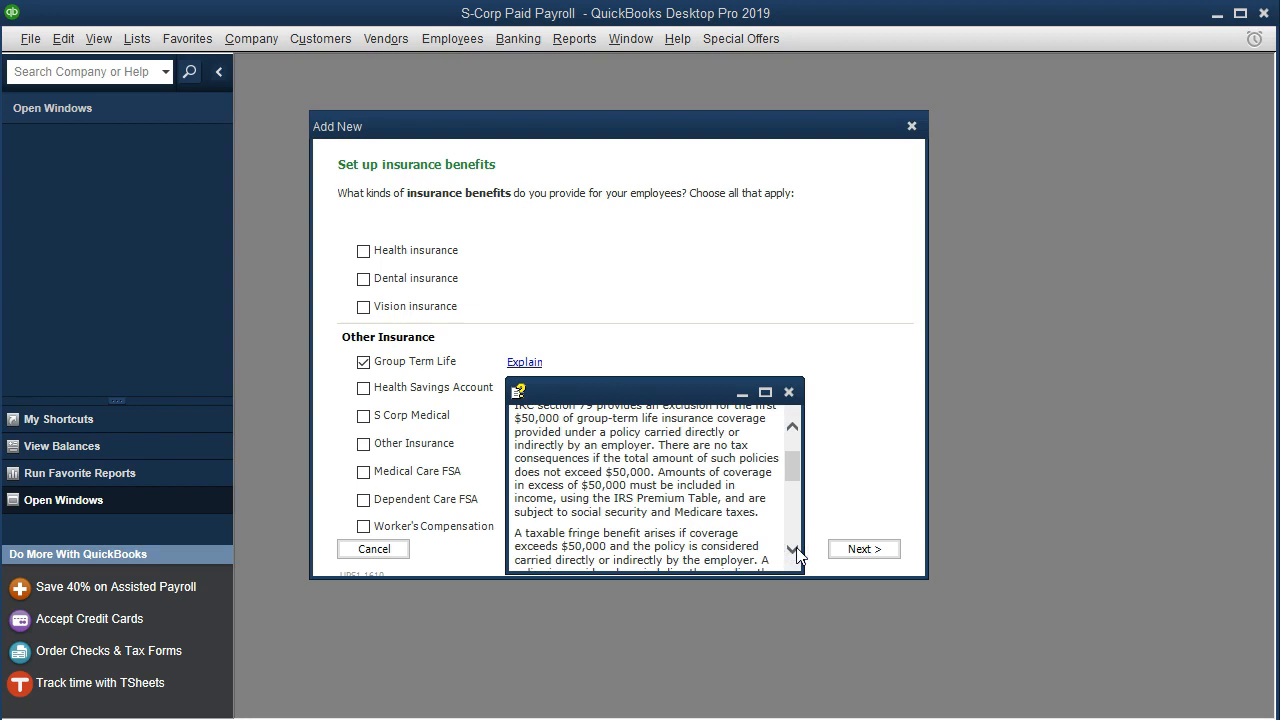
click(793, 549)
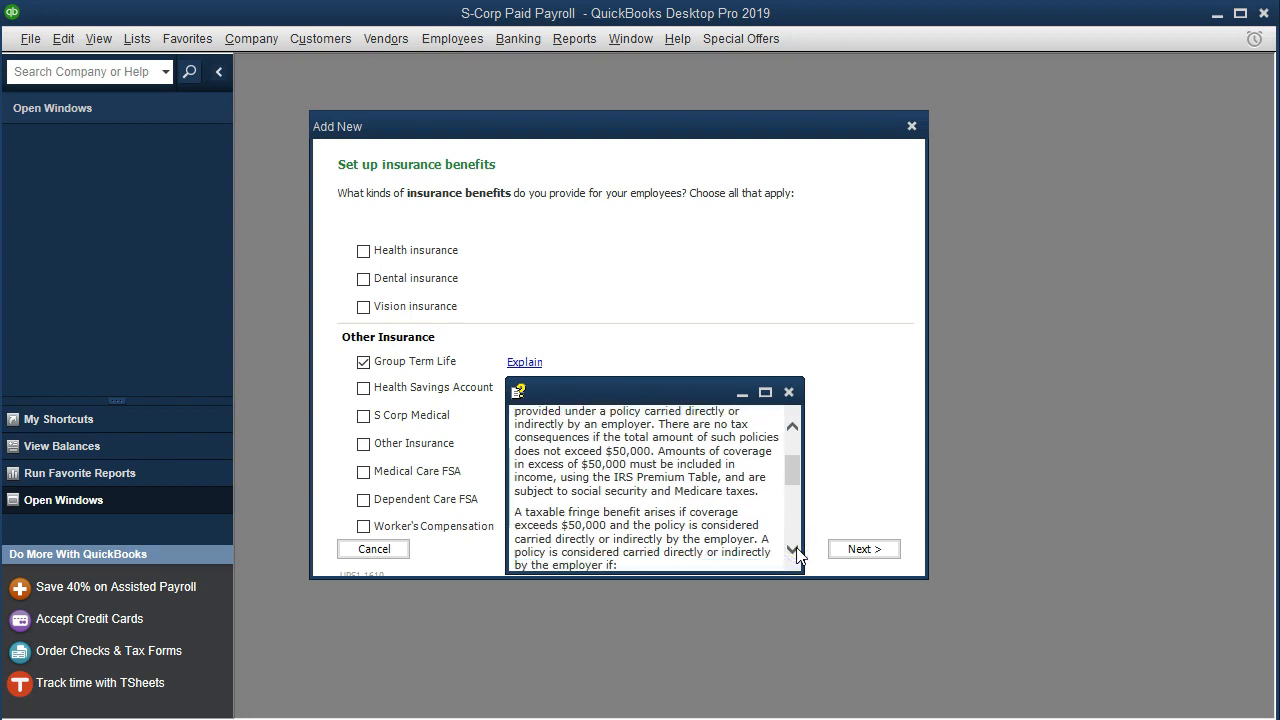
click(793, 549)
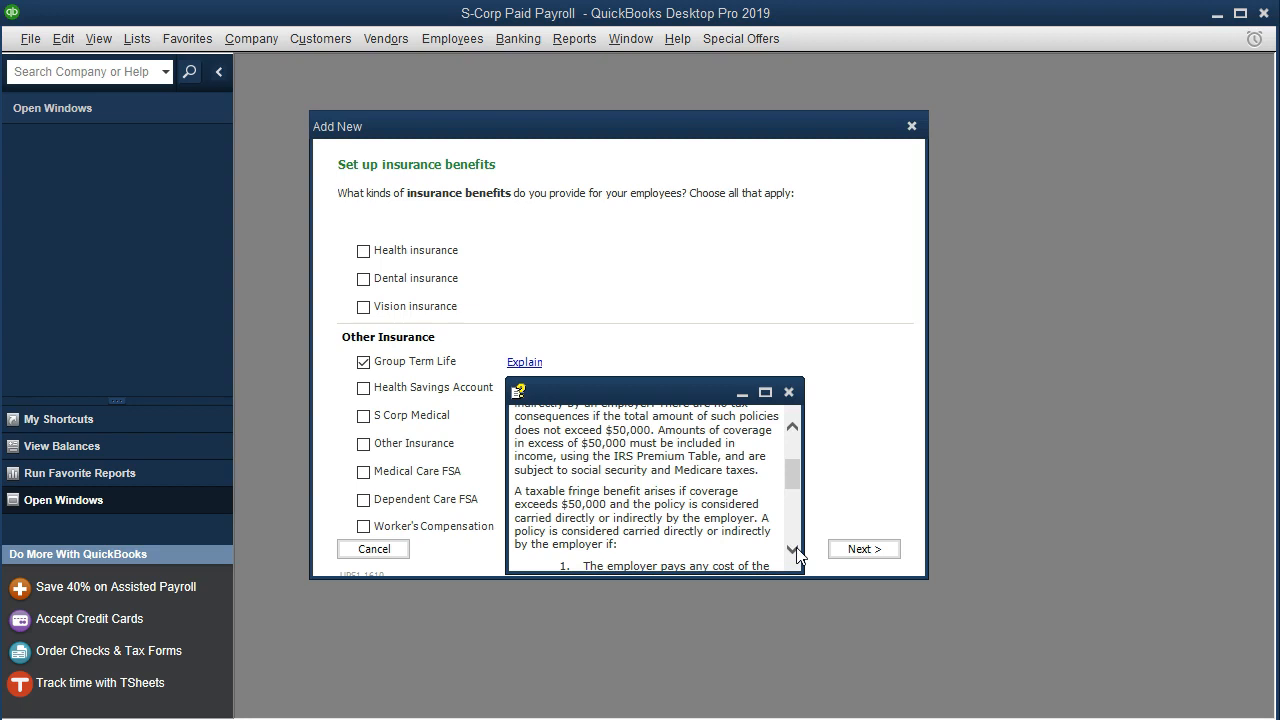
click(793, 549)
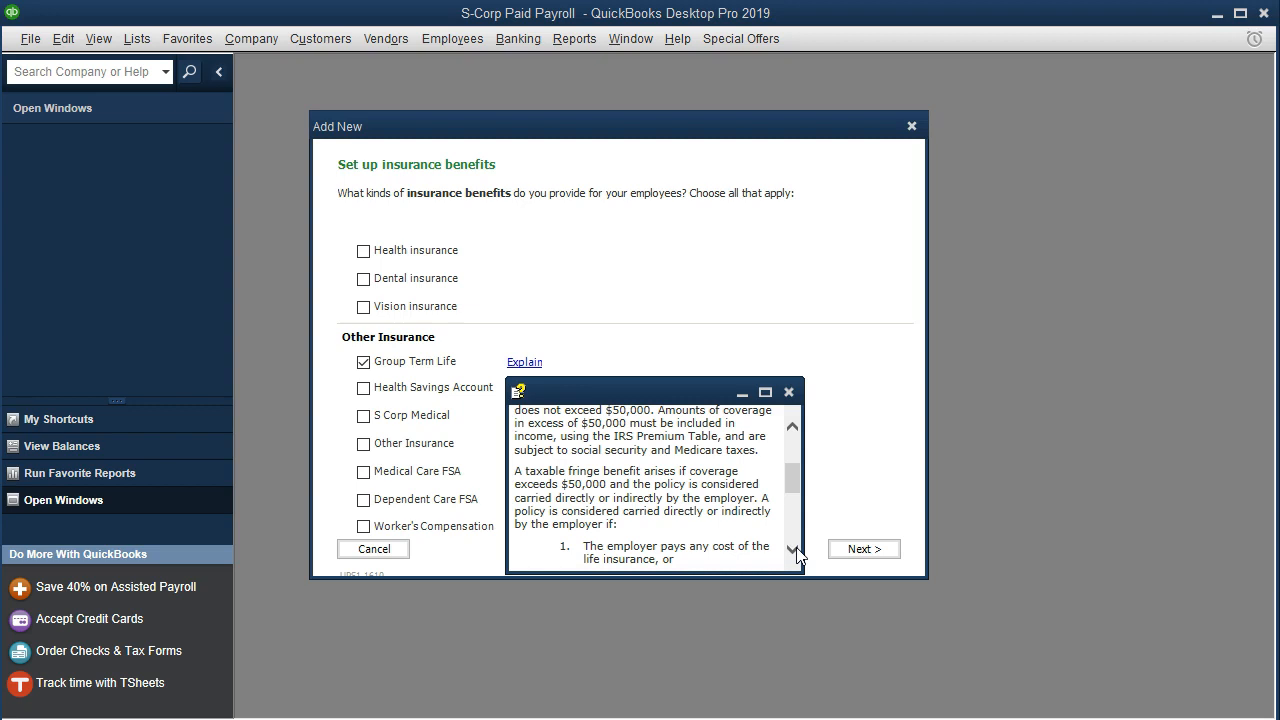
click(796, 550)
click(796, 550)
click(796, 550)
click(796, 550)
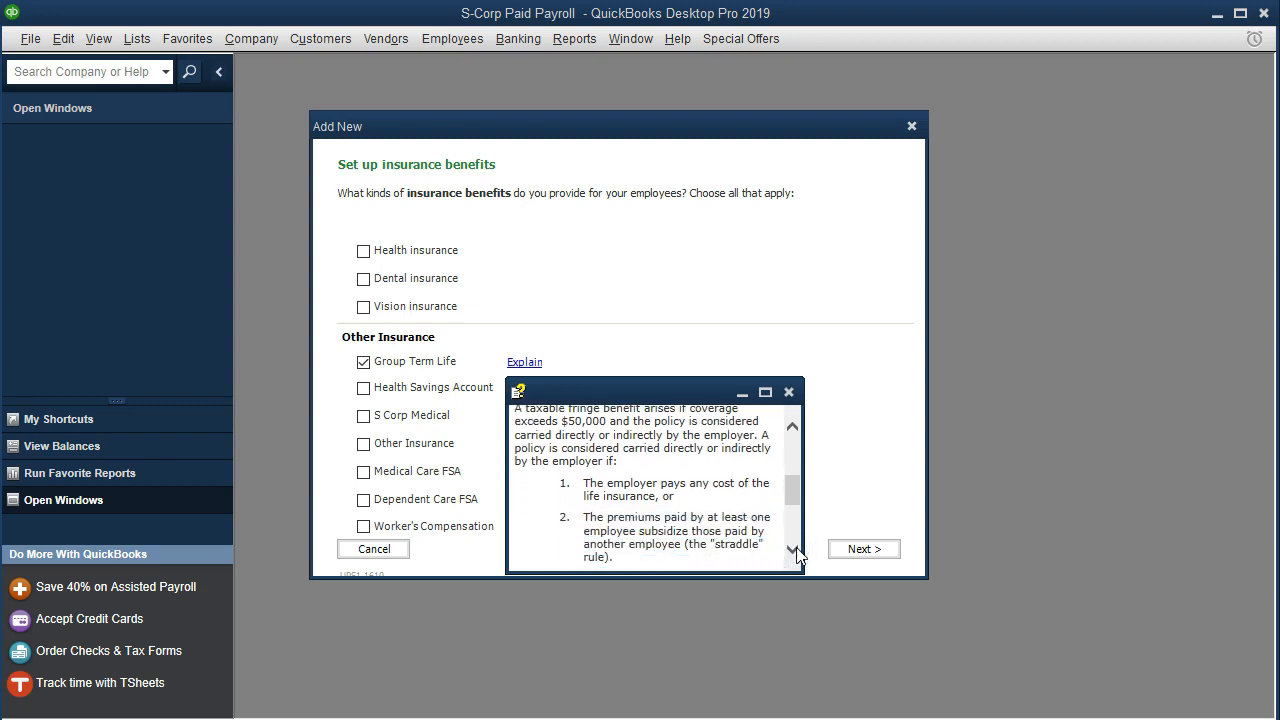
click(793, 549)
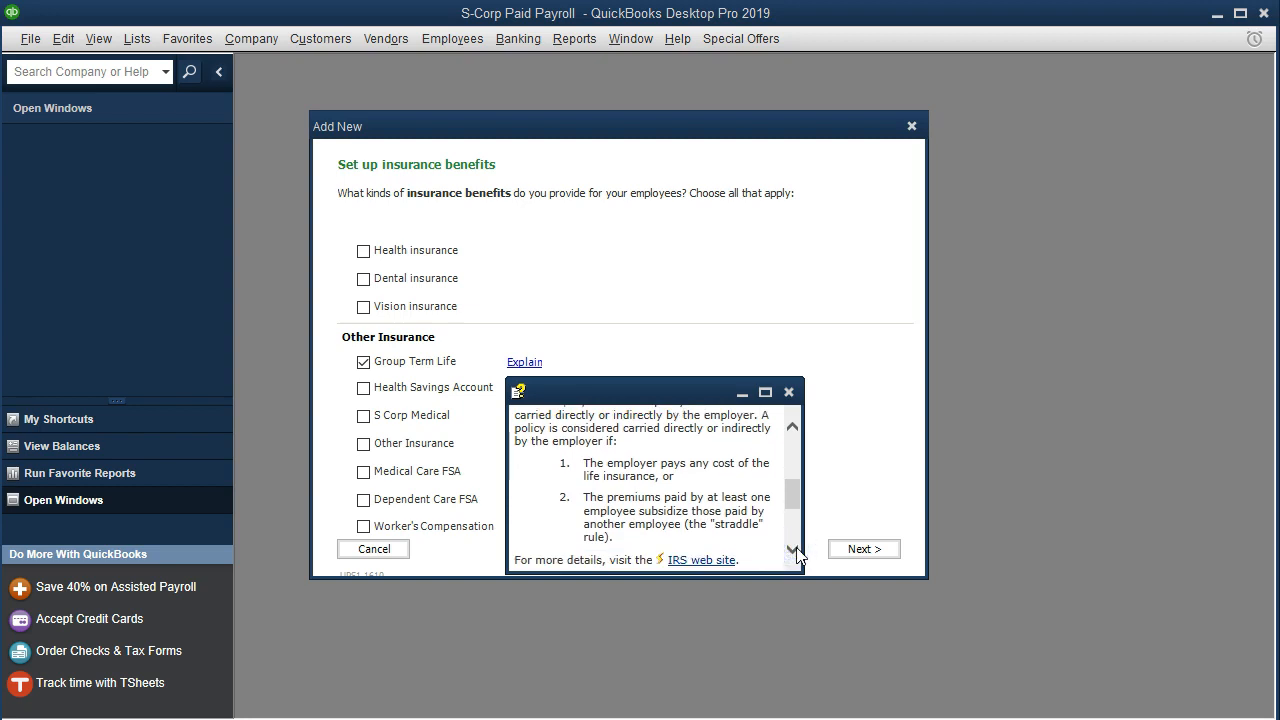
click(796, 550)
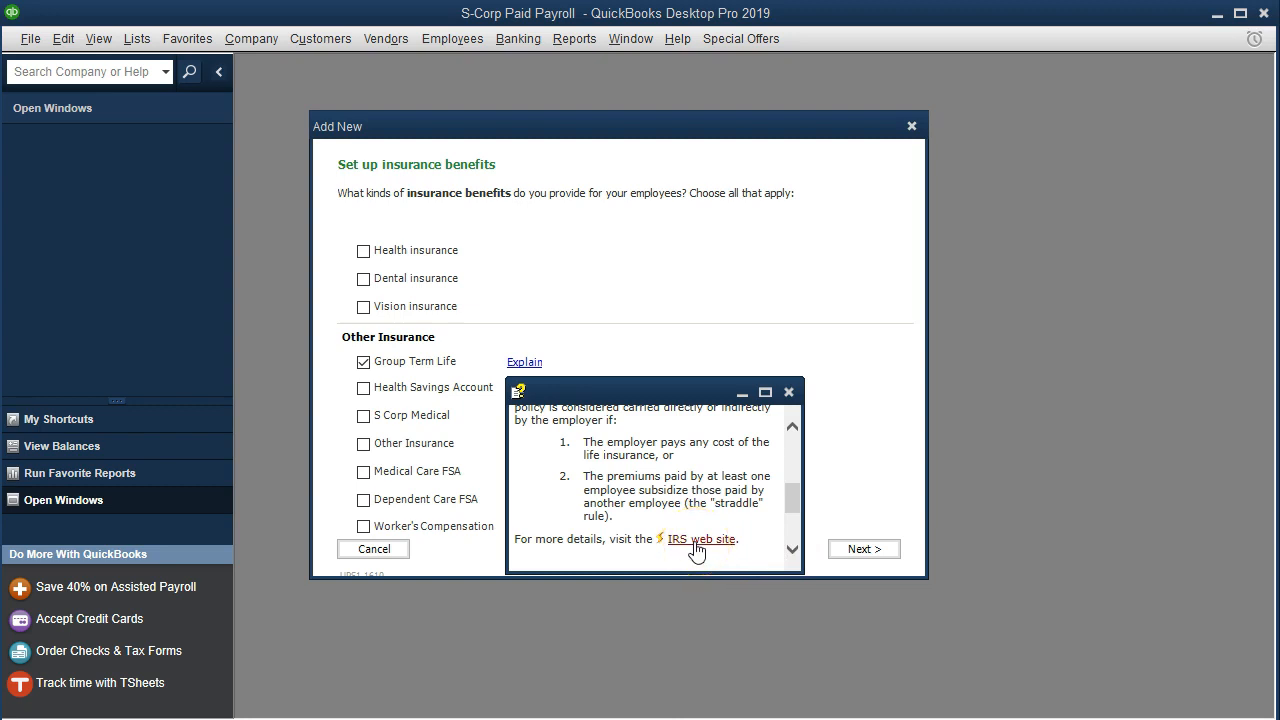
click(822, 251)
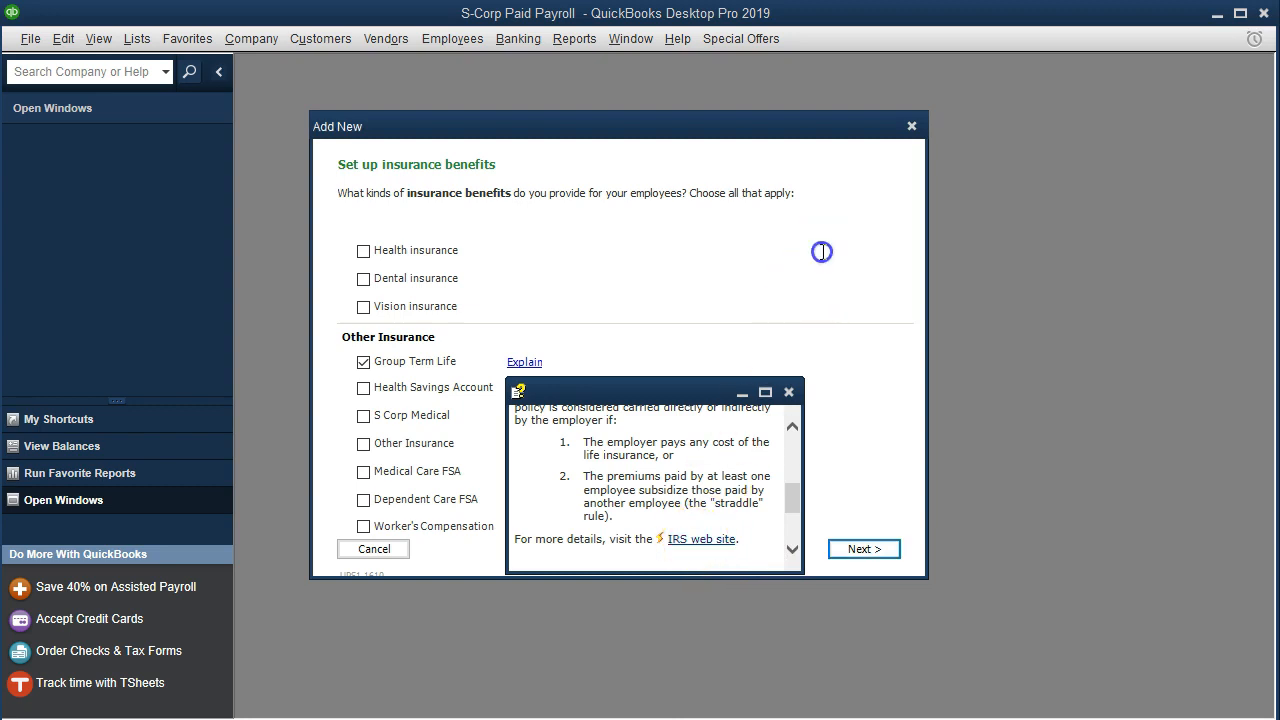
click(789, 392)
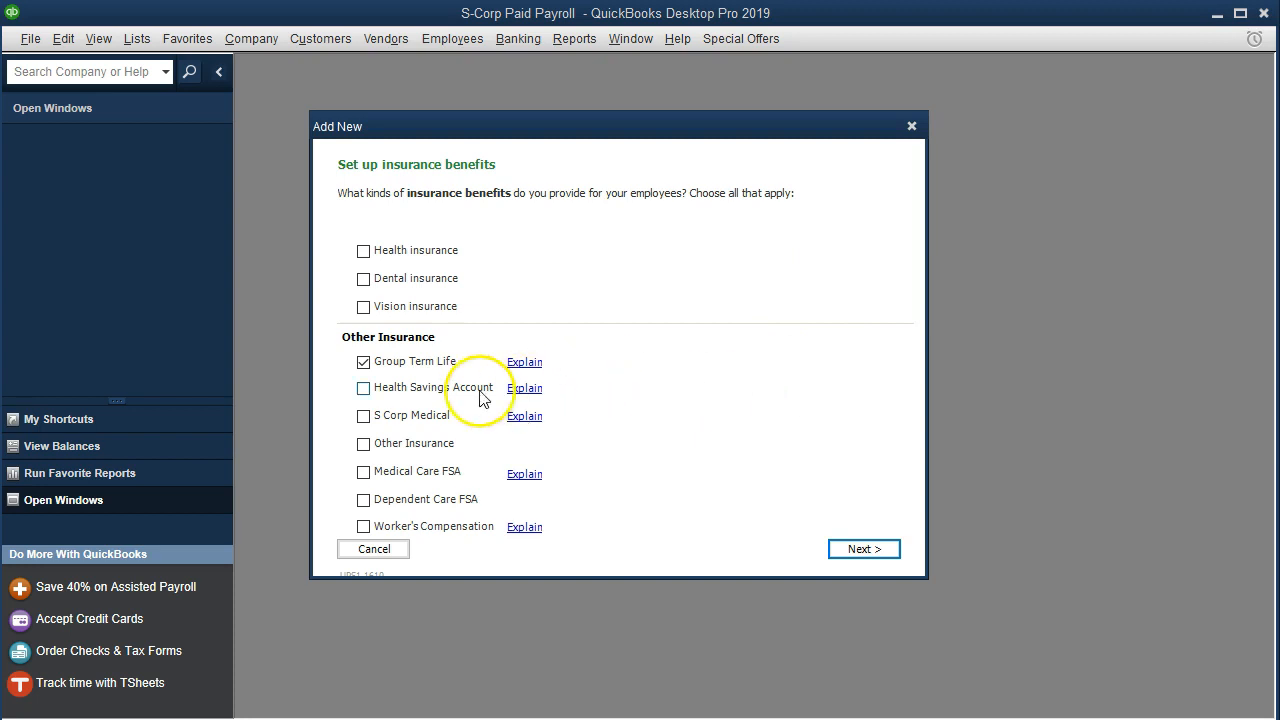
- Set the Group Term Life payee to "Group LIfe Ins Vendor" without a regular payment schedule and finish the item setup
click(855, 549)
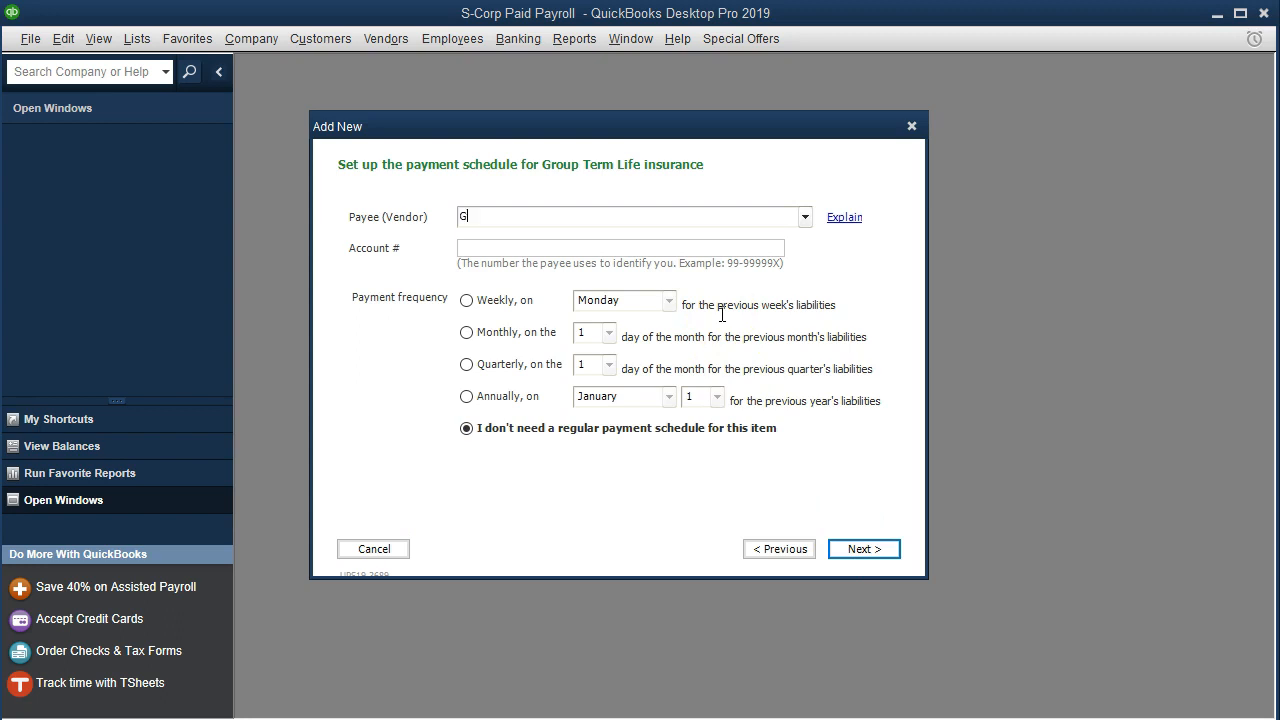
text(Group LIfe Ins Vendor)
click(893, 558)
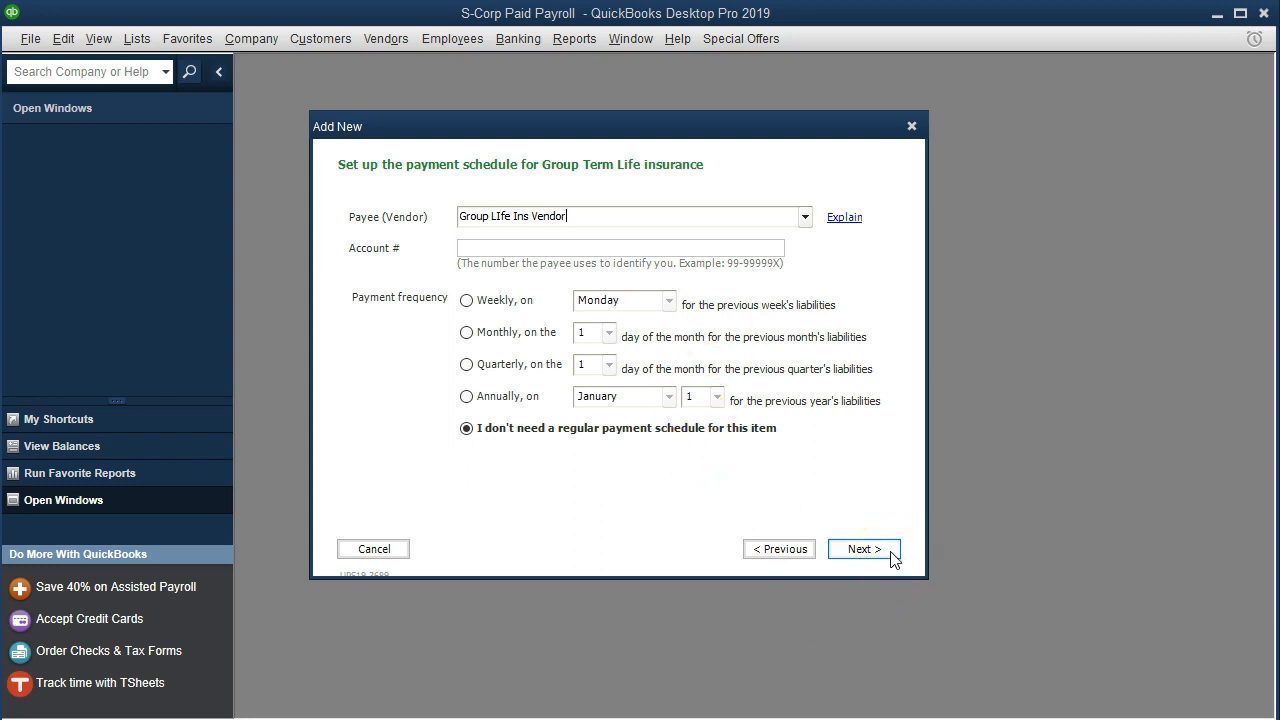
click(886, 554)
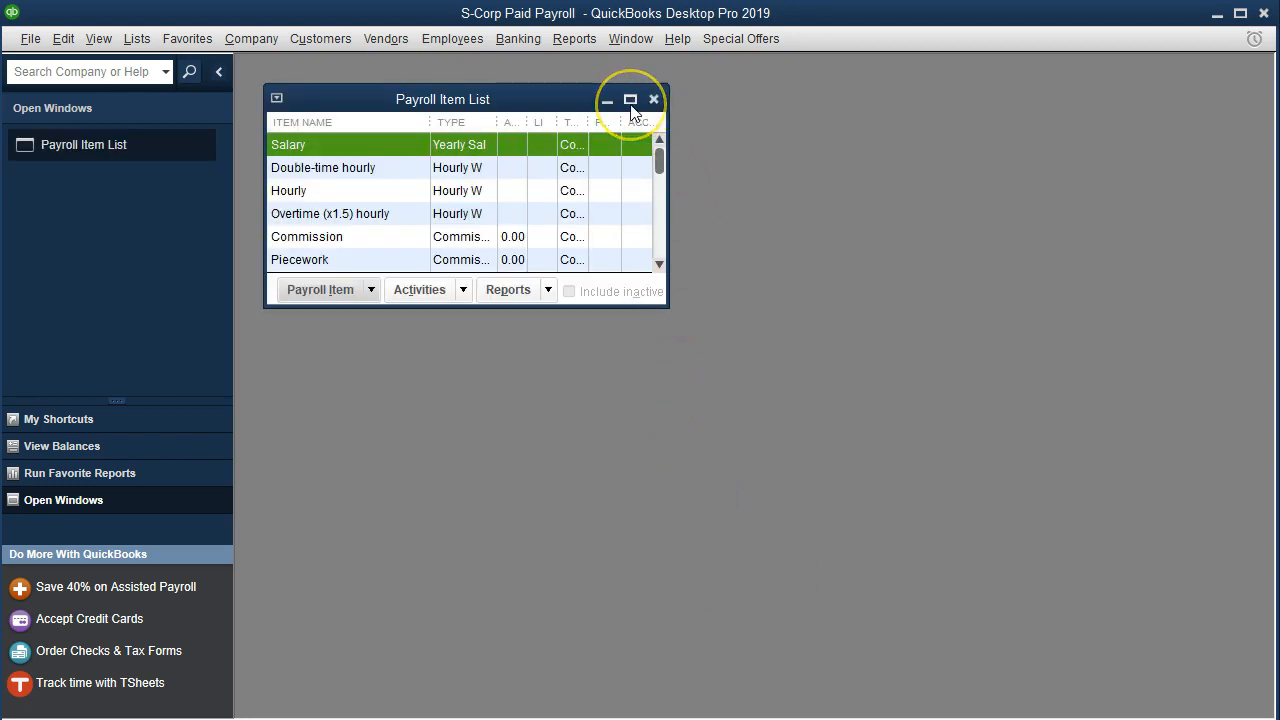
- Maximize the Payroll Item List and examine the Group Term Life Insurance item among the company contributions
click(630, 101)
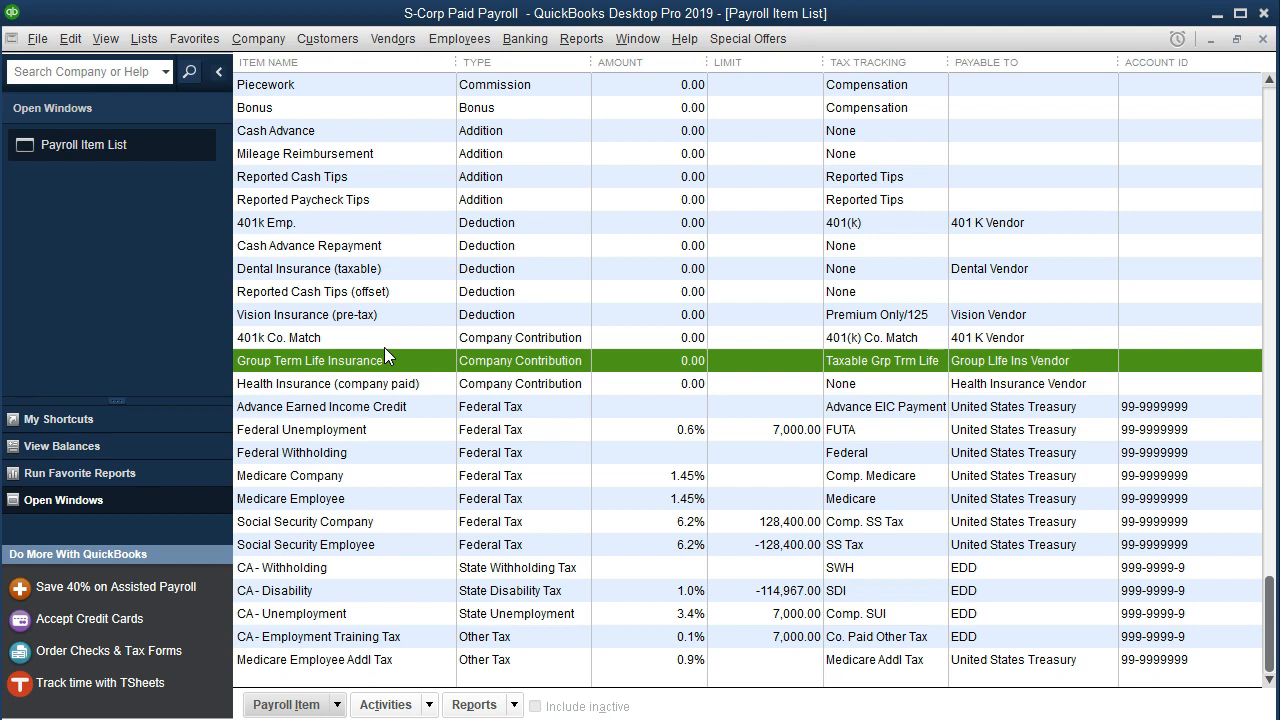
click(366, 389)
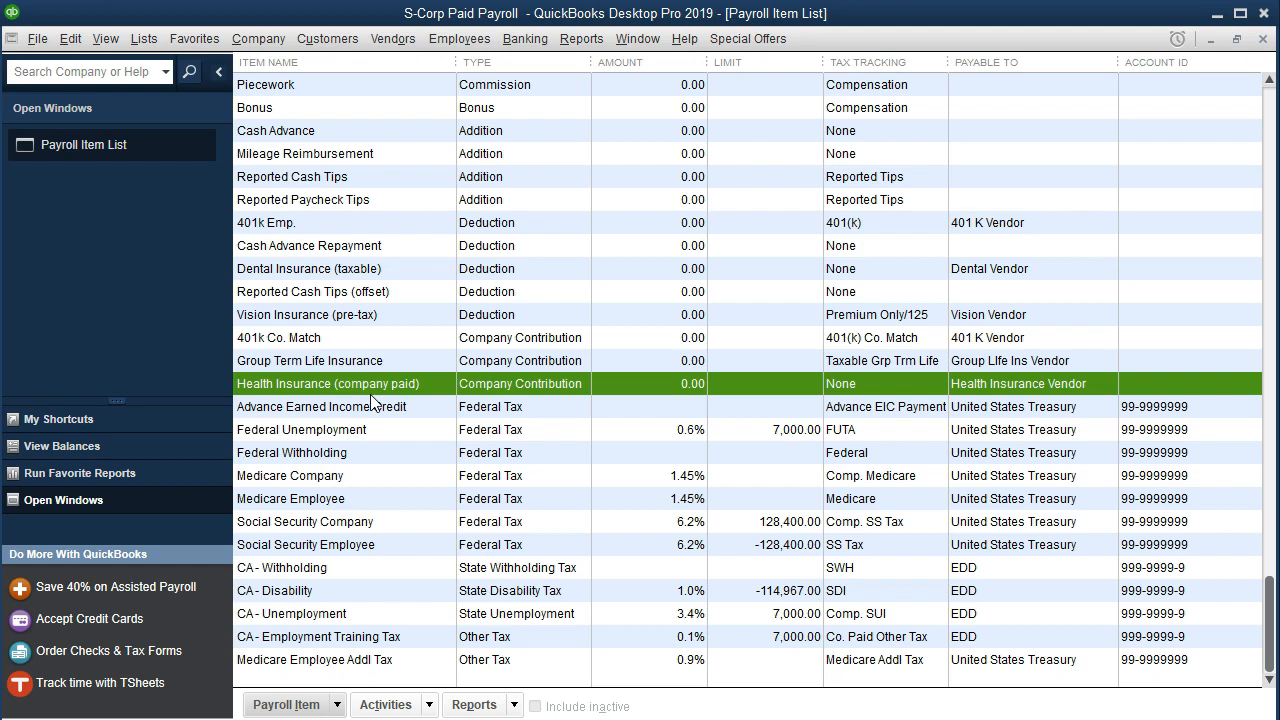
click(371, 402)
- Open the hourly employee's record from the Employee Center and show its payroll information
click(476, 48)
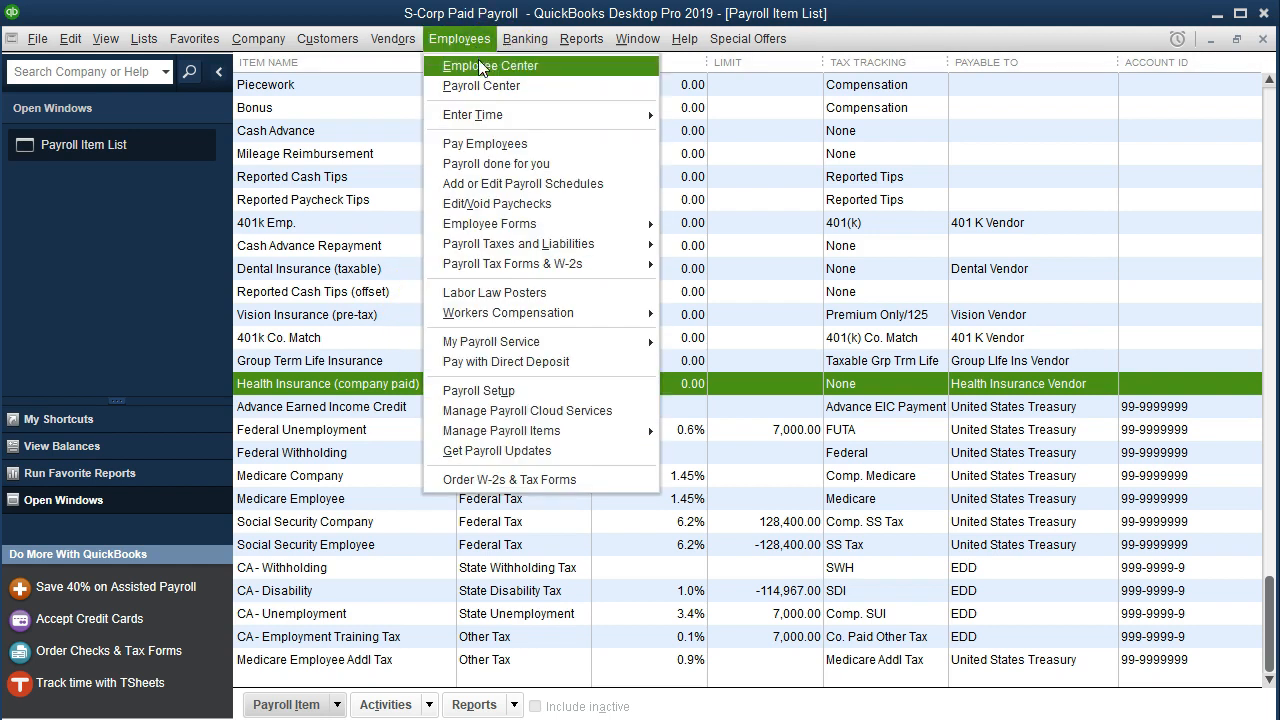
click(531, 68)
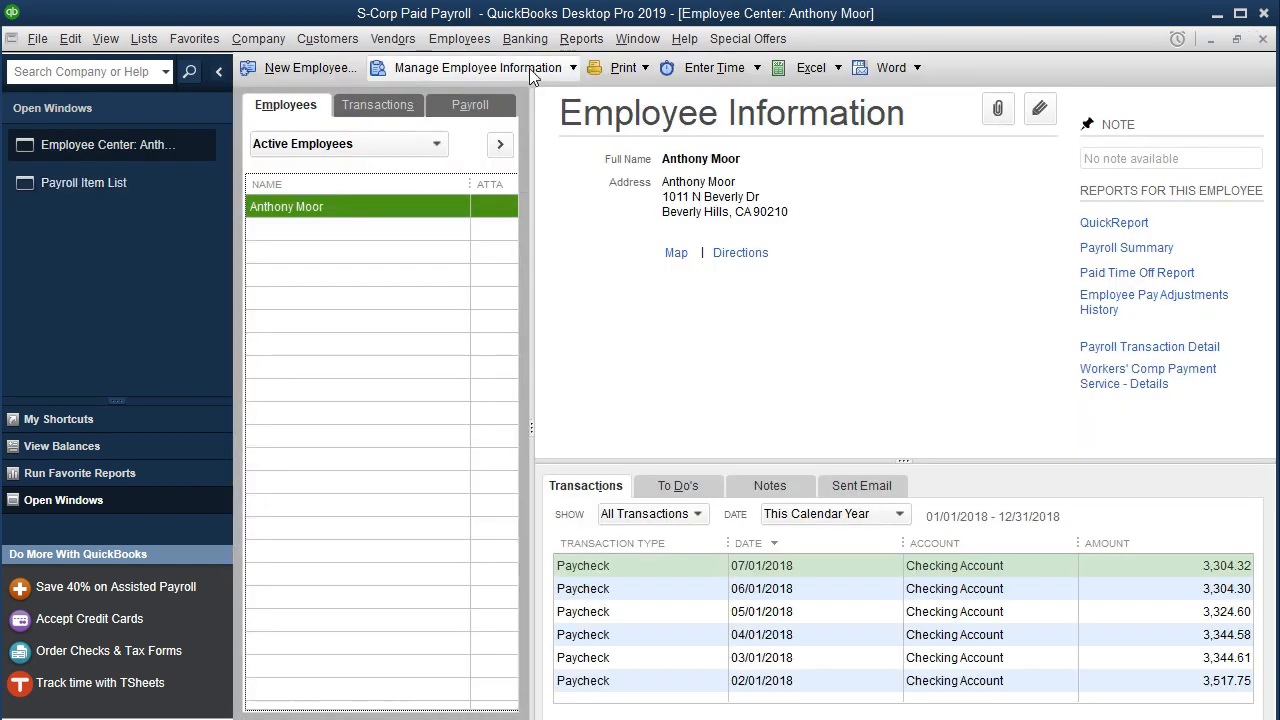
click(378, 212)
double_click(378, 212)
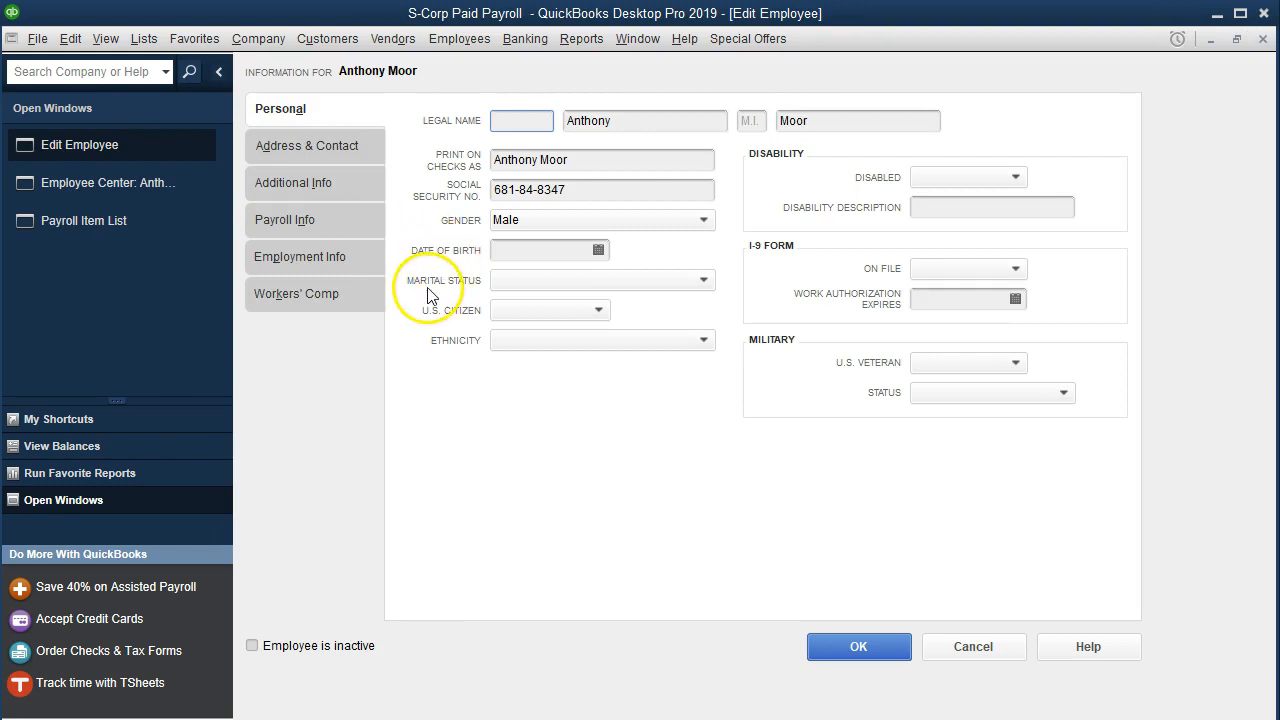
click(307, 226)
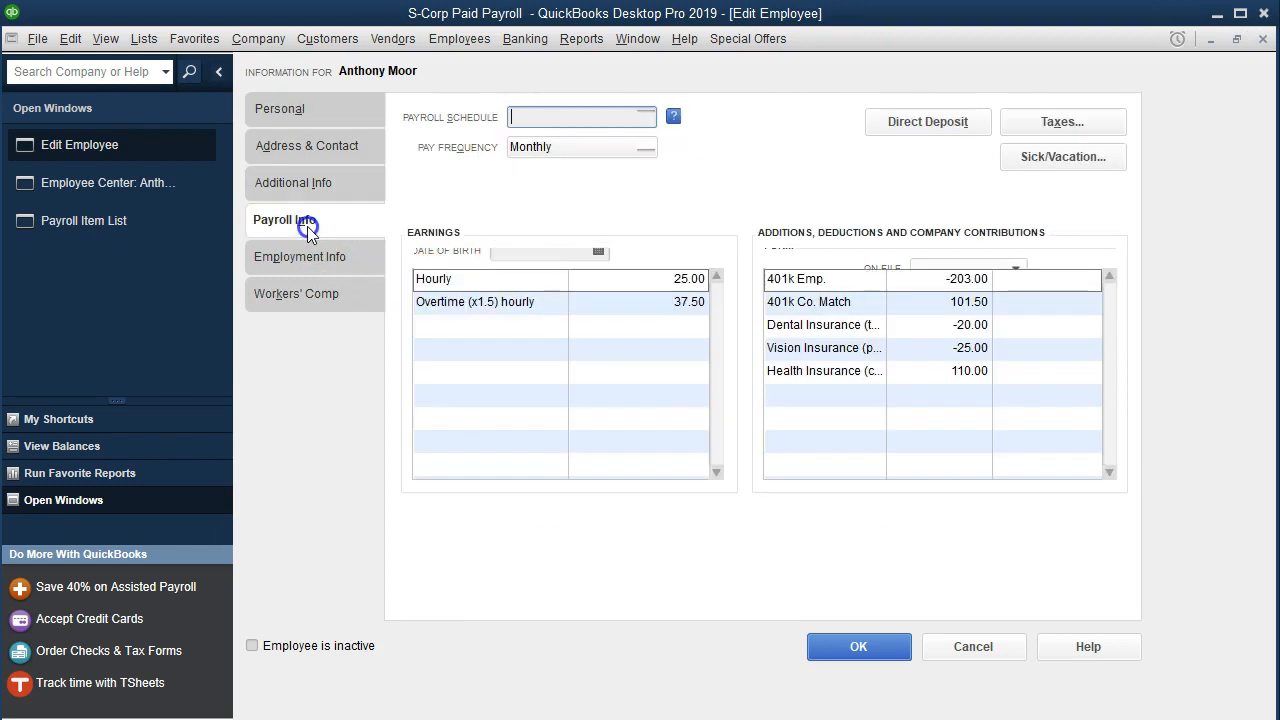
- Add Group Term Life Insurance to the employee's additions, deductions and company contributions with an amount of 200.00, and save the record
click(801, 394)
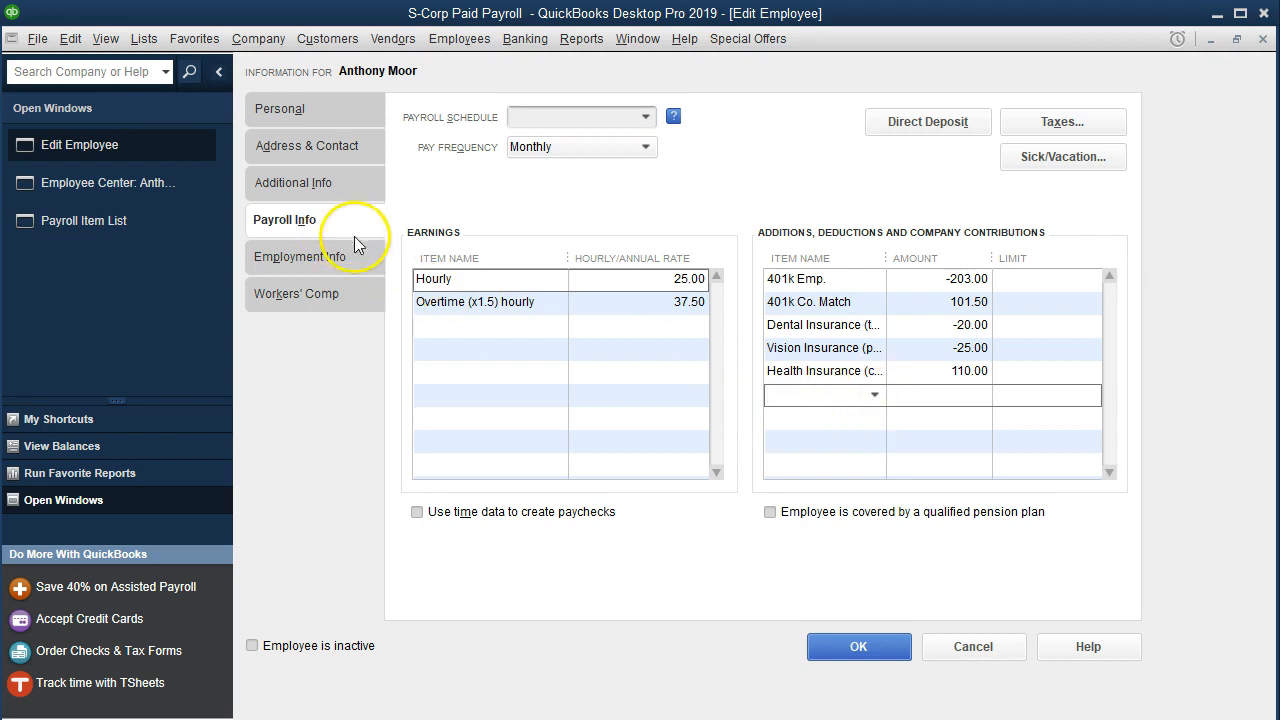
click(874, 395)
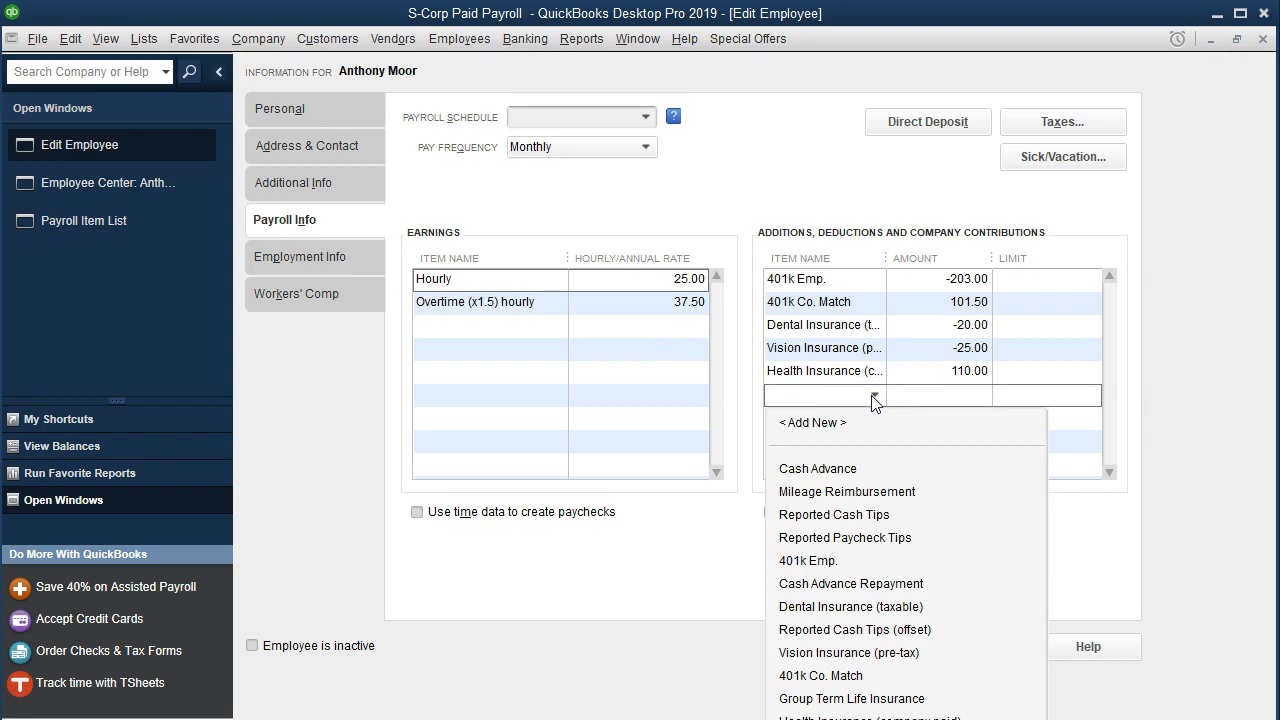
click(884, 698)
click(922, 398)
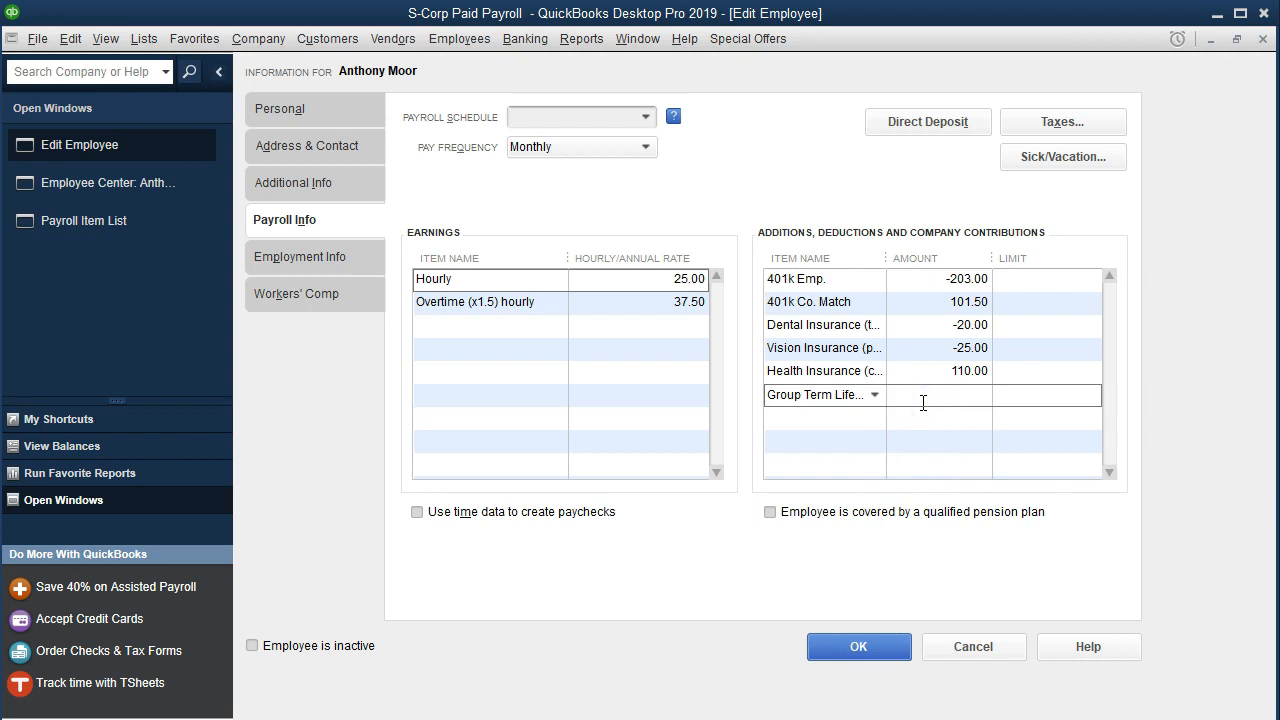
text(200.00)
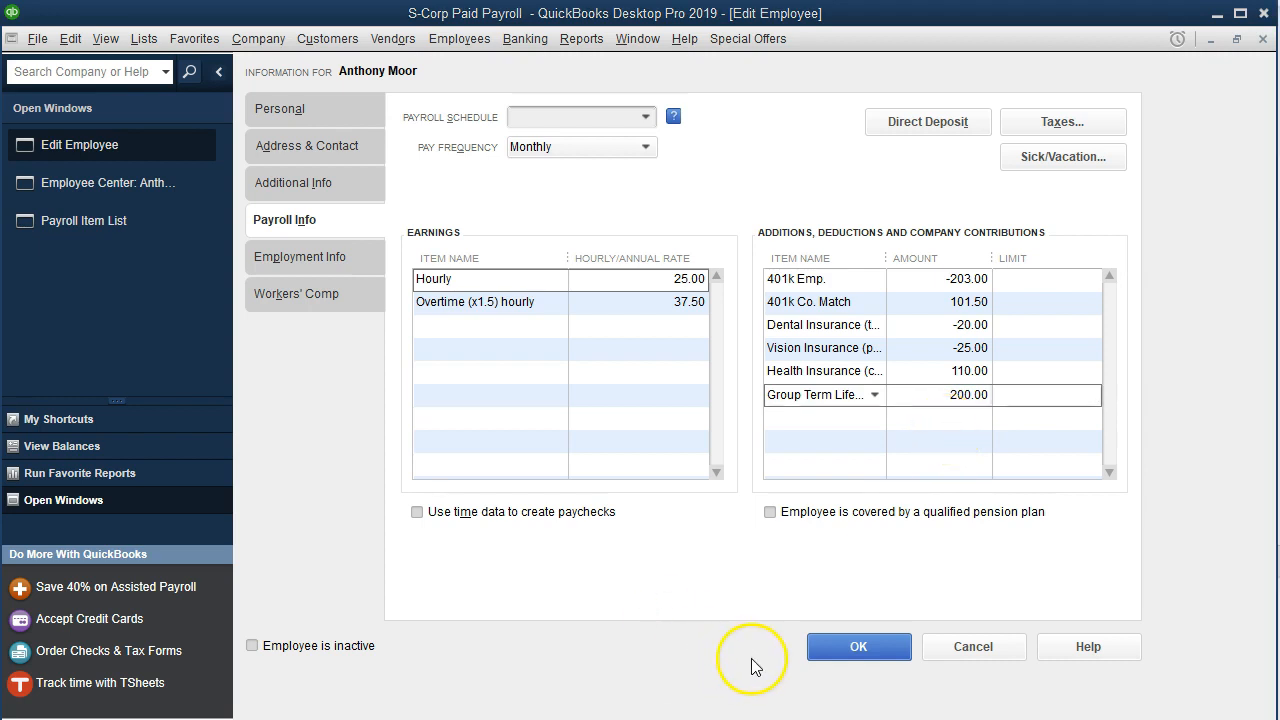
click(819, 645)
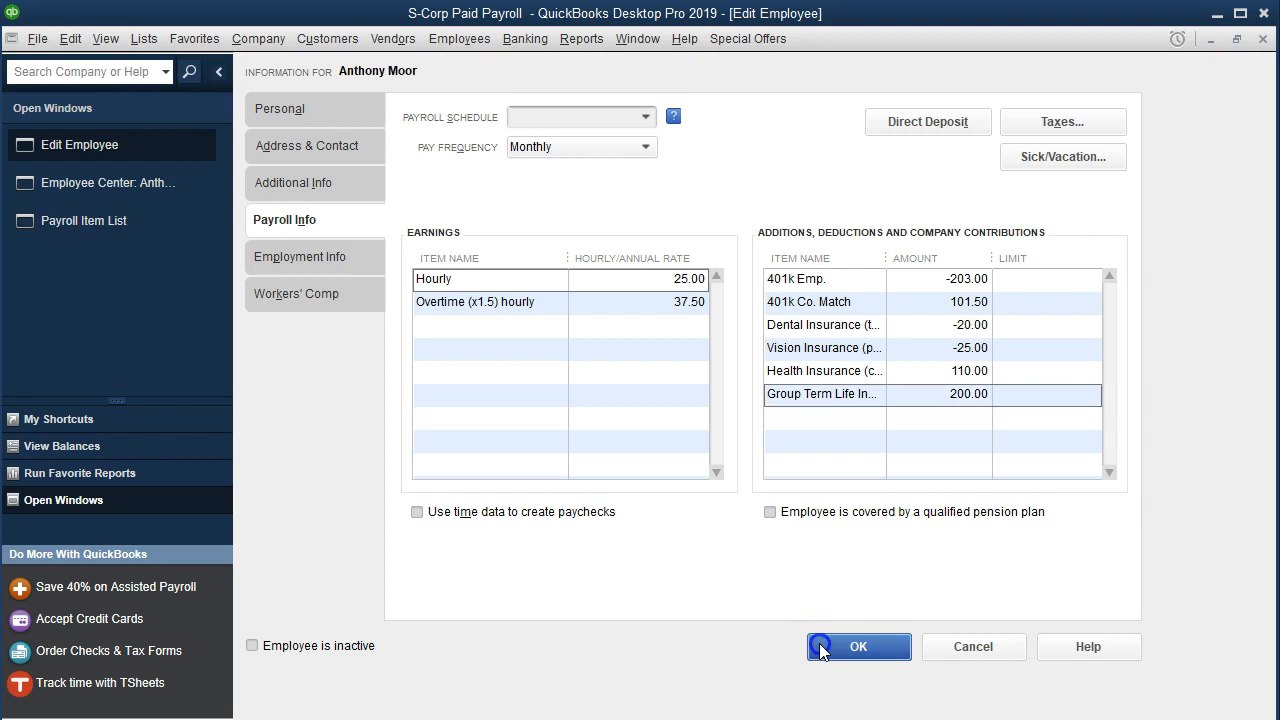